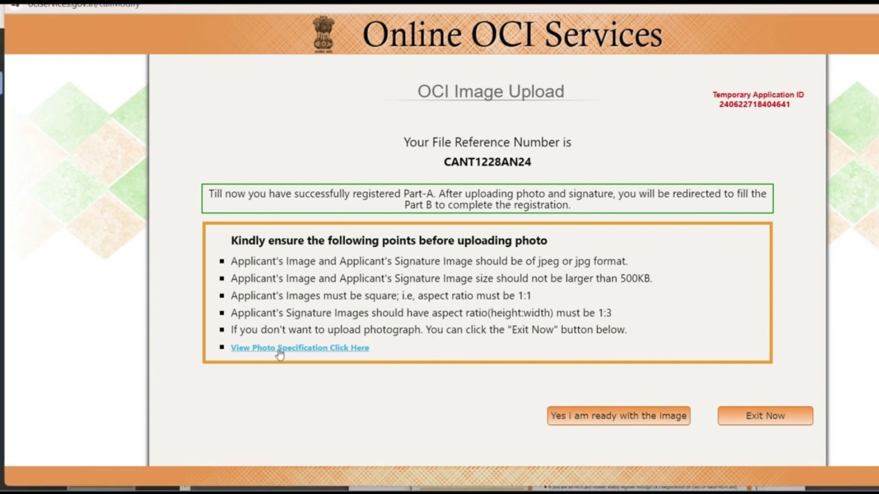
Step: Open the photo specification PDF from the OCI Image Upload page
click(324, 353)
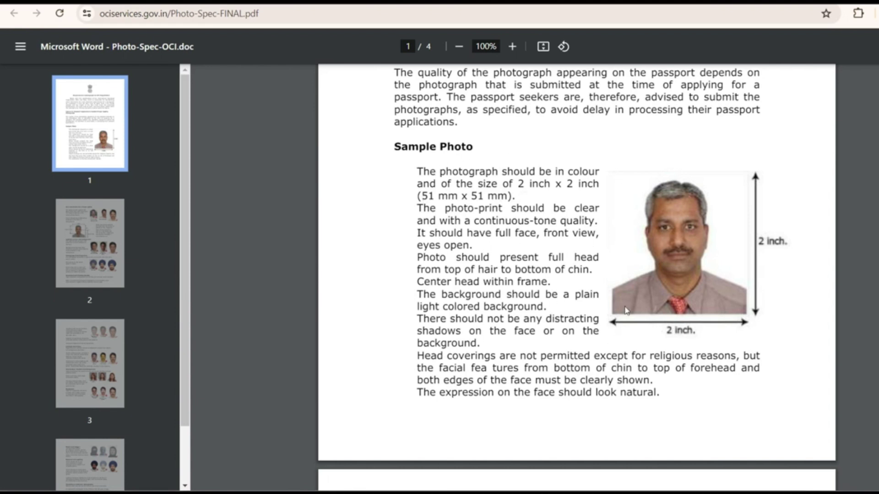
click(108, 265)
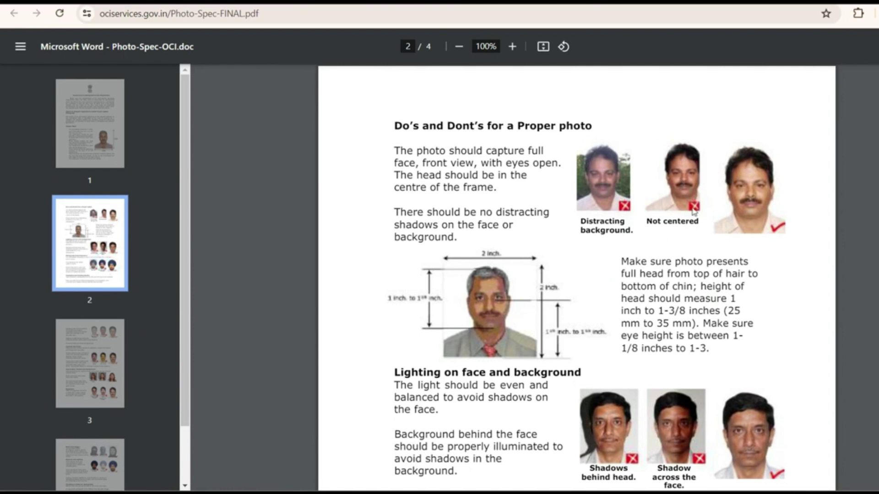
click(86, 474)
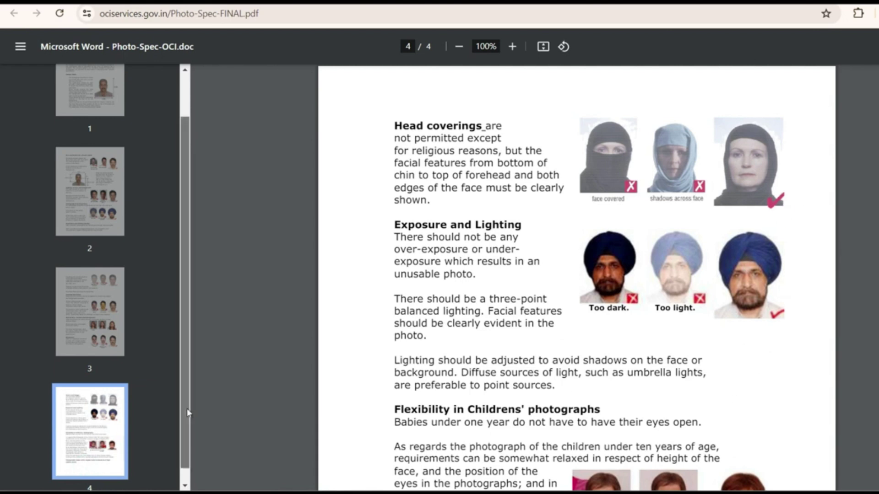
drag(187, 408, 198, 136)
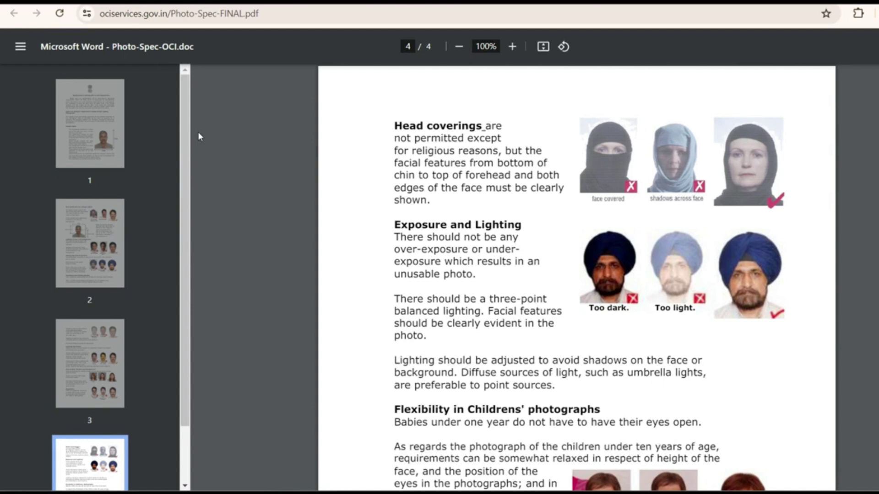
click(110, 157)
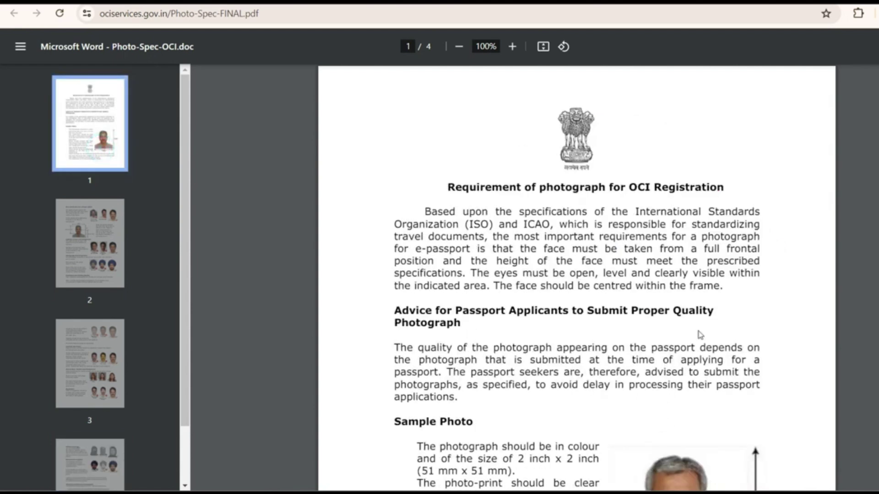
scroll(700, 334, down, 5)
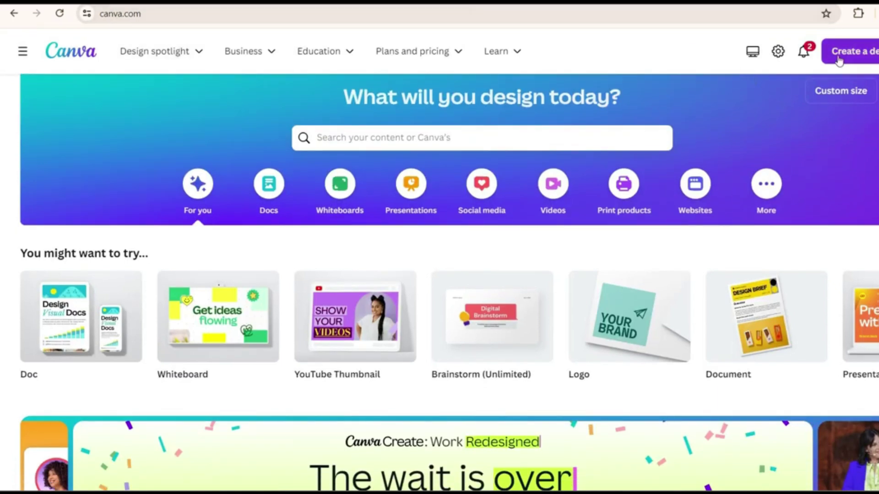
Step: Start a custom-size design and enter 2 × 2 inches as its size
click(839, 60)
click(703, 408)
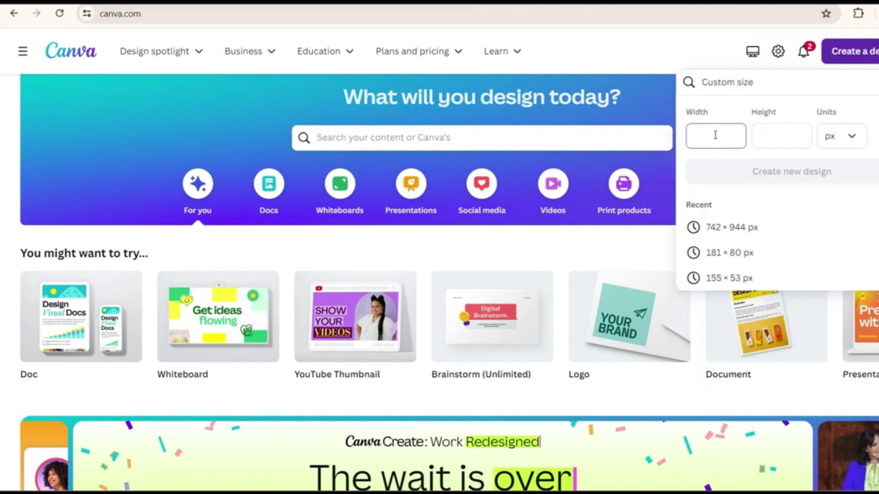
click(858, 138)
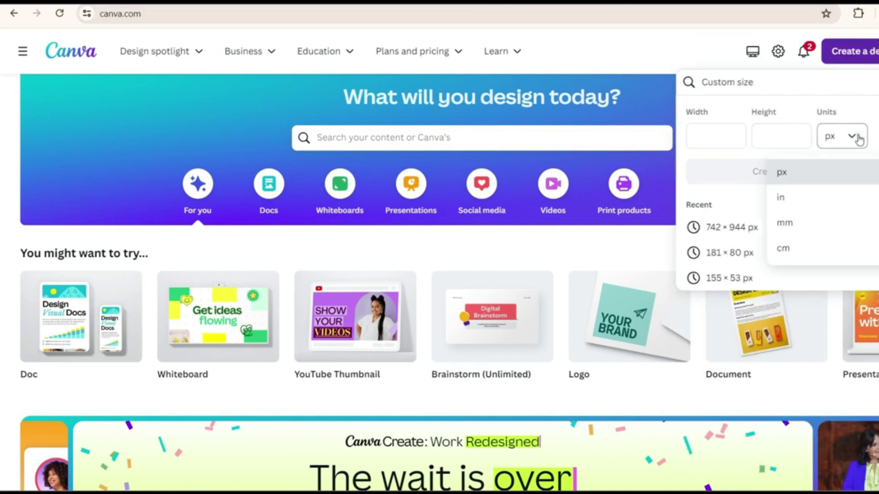
click(806, 204)
click(703, 137)
text(2)
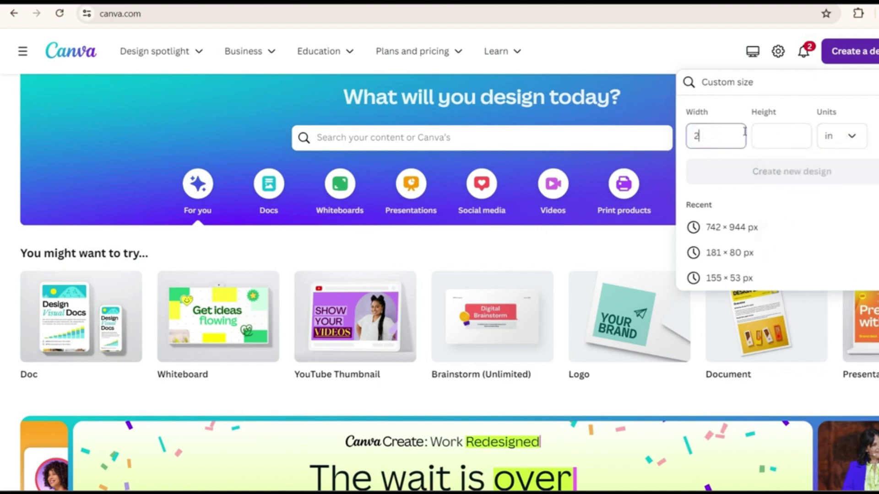
click(773, 132)
text(2)
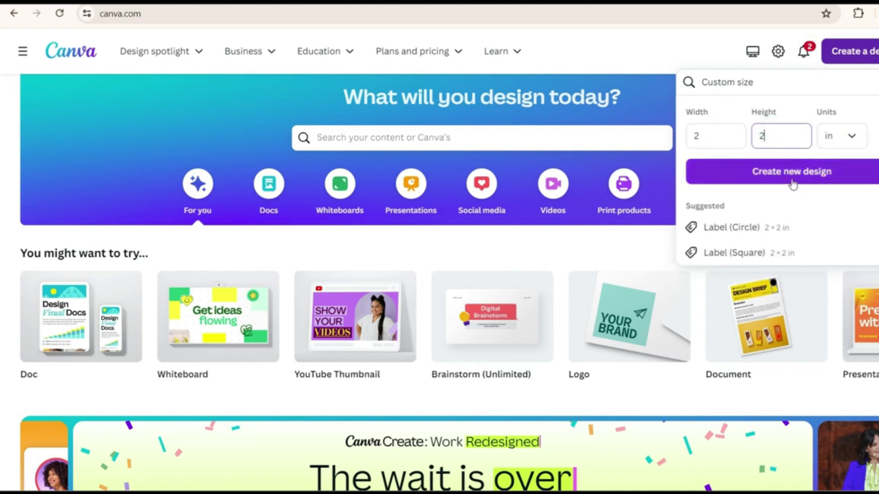
Step: Switch the units to millimetres and create a 51 × 51 mm design
click(850, 143)
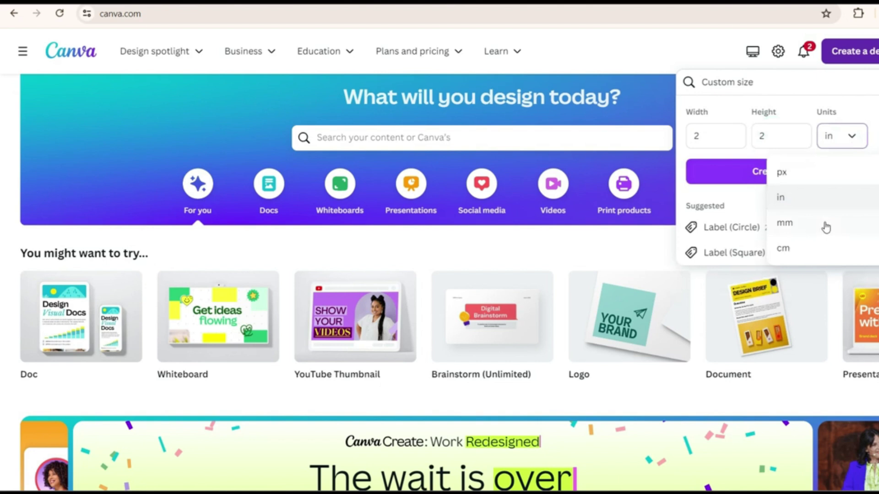
click(819, 224)
click(717, 136)
key(BackSpace)
key(BackSpace)
key(BackSpace)
key(BackSpace)
text(51)
key(Tab)
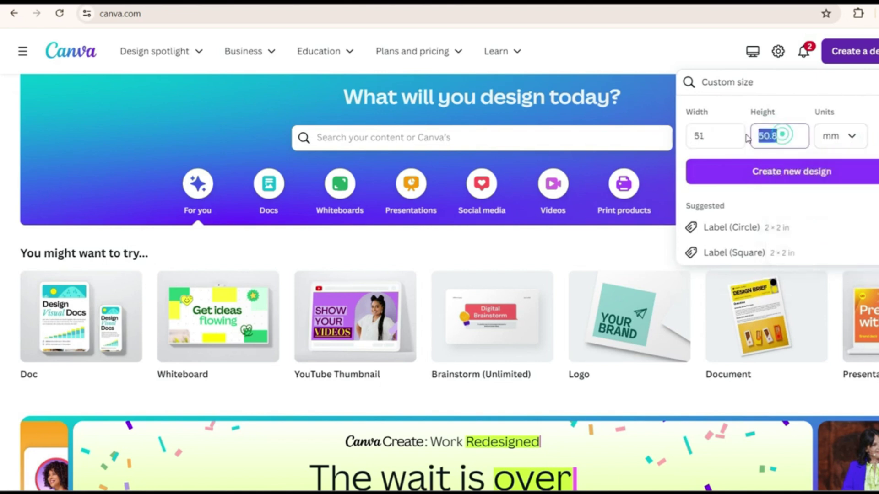
text(51)
click(796, 183)
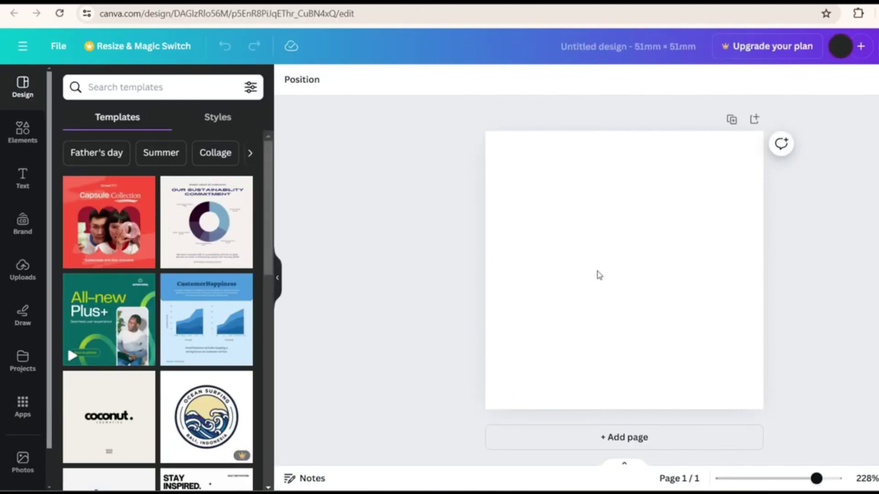
Step: Place the passport photo and stretch it to cover the whole 51 mm square page
drag(599, 275, 584, 222)
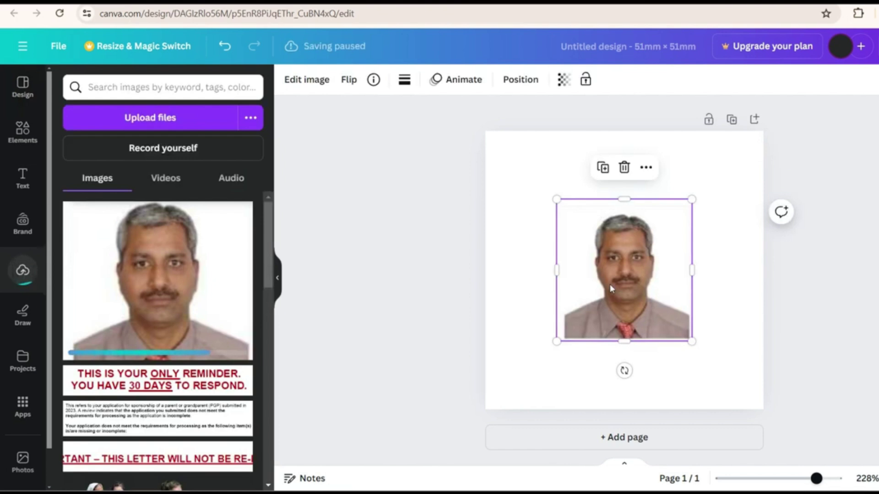
drag(603, 278, 530, 215)
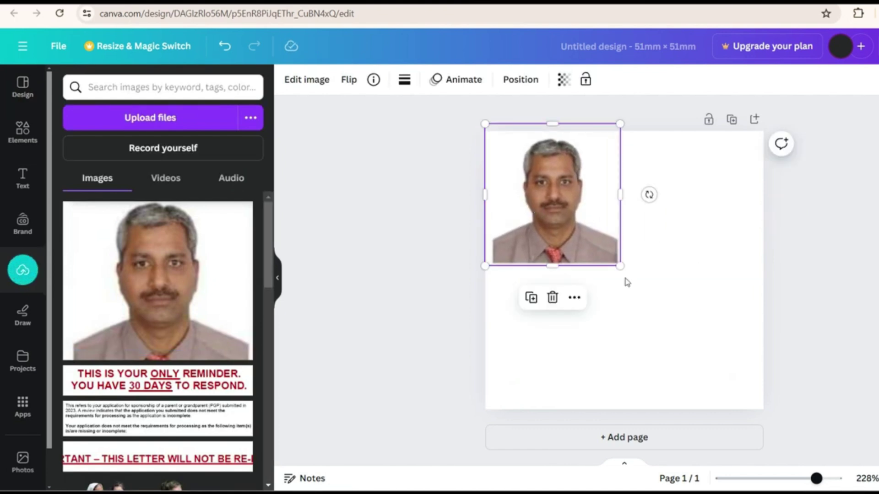
drag(616, 267, 751, 418)
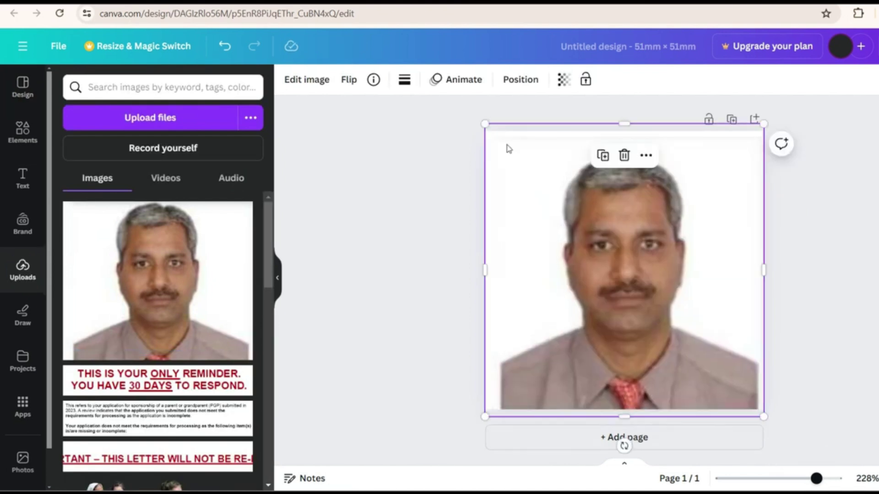
drag(484, 124, 467, 104)
drag(763, 416, 767, 418)
click(683, 333)
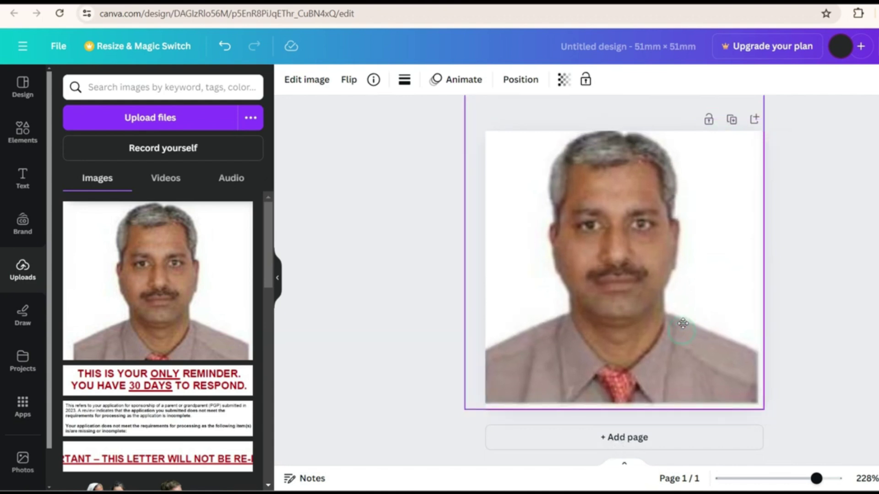
click(685, 330)
click(584, 285)
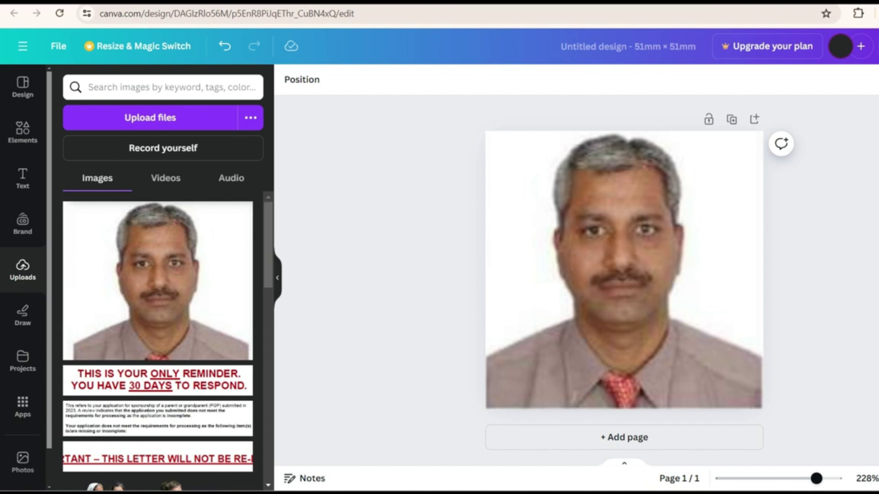
Step: Review the download file-type options, then close them without downloading
click(876, 45)
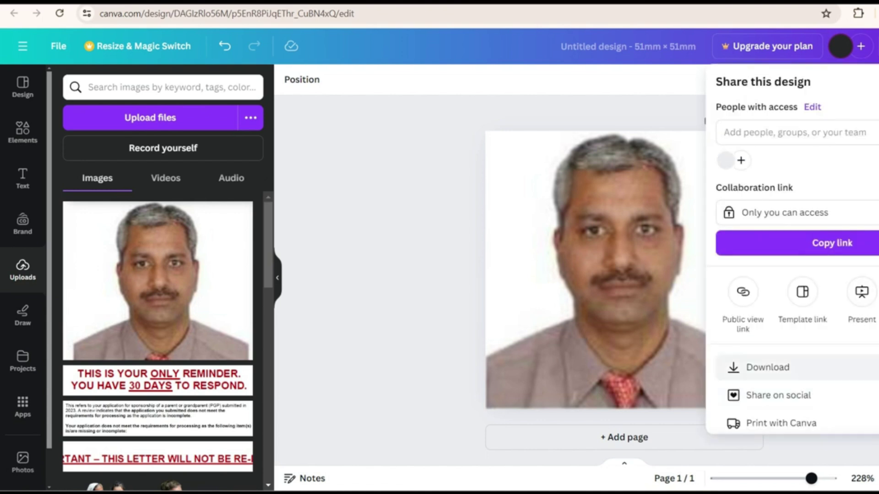
click(767, 367)
click(795, 134)
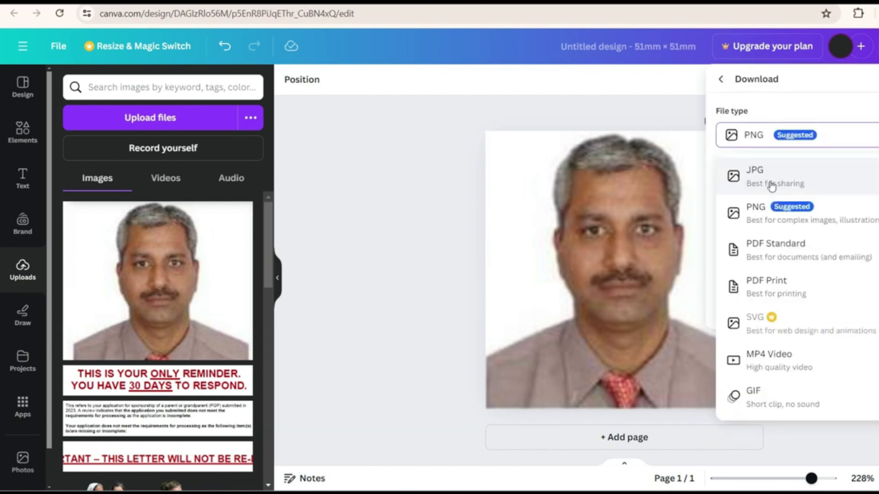
click(449, 289)
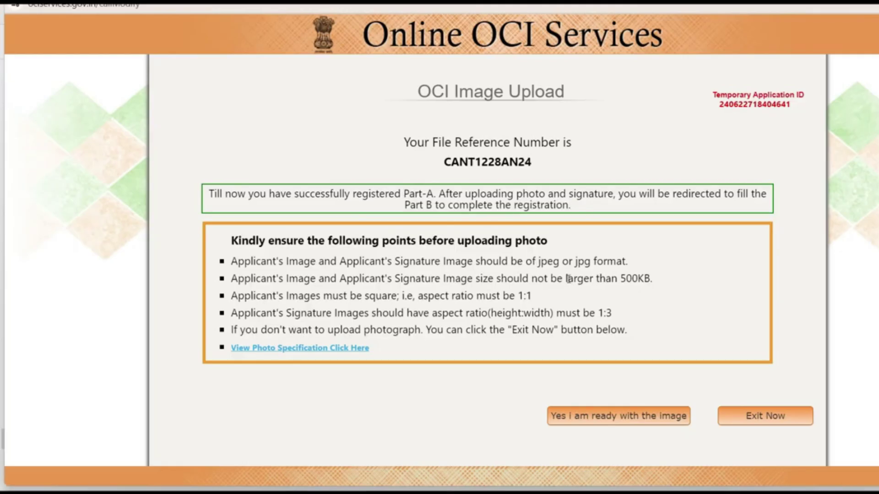
Step: Check the 500KB size limit, then resize the photo to 50 percent in Paint
drag(568, 278, 655, 283)
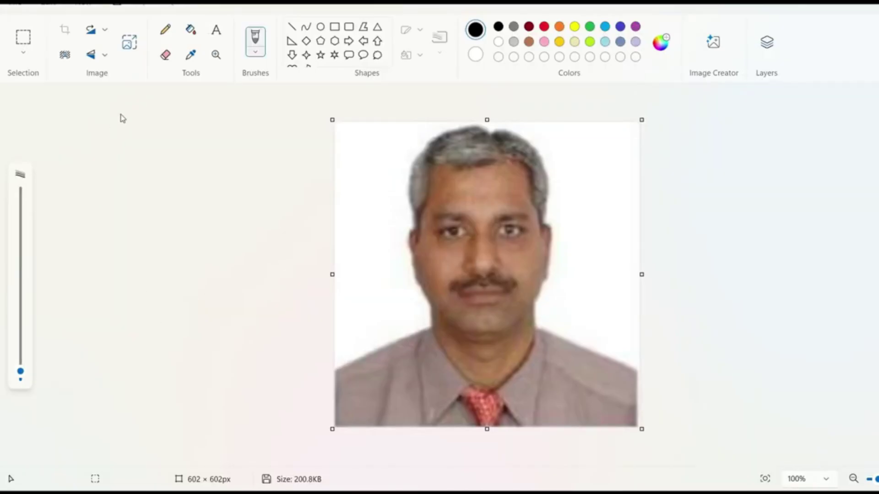
click(129, 44)
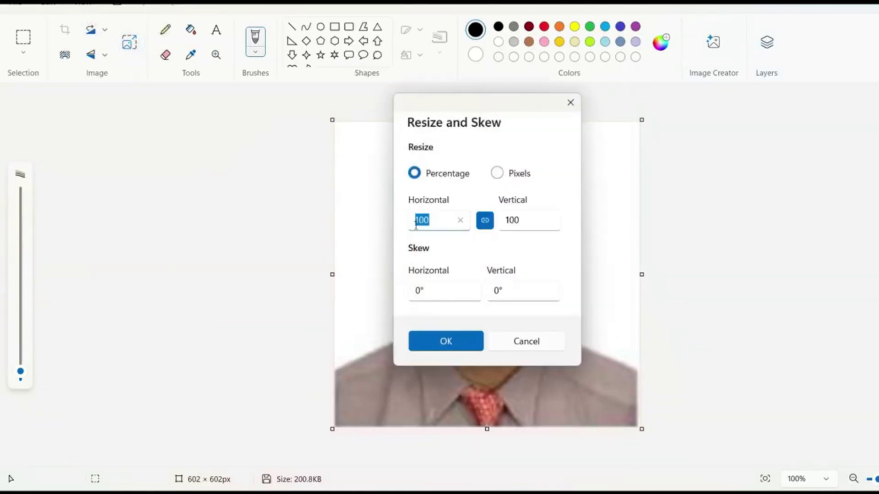
drag(432, 220, 393, 216)
text(50)
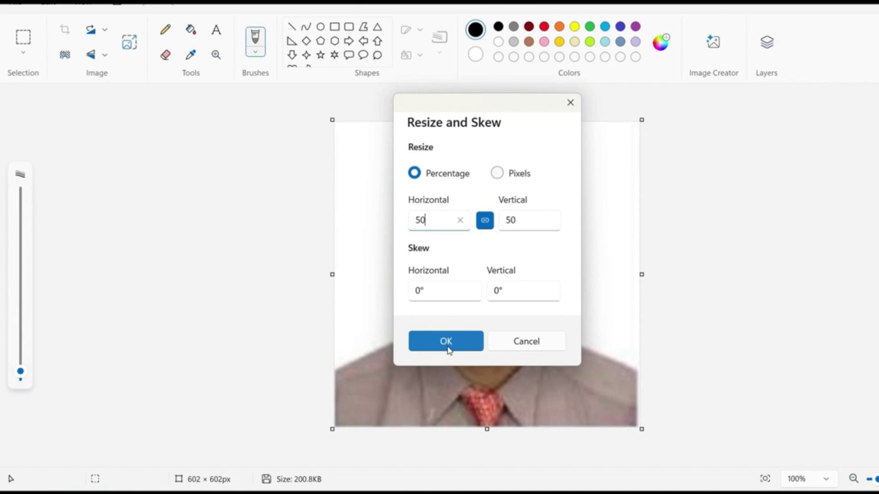
click(446, 347)
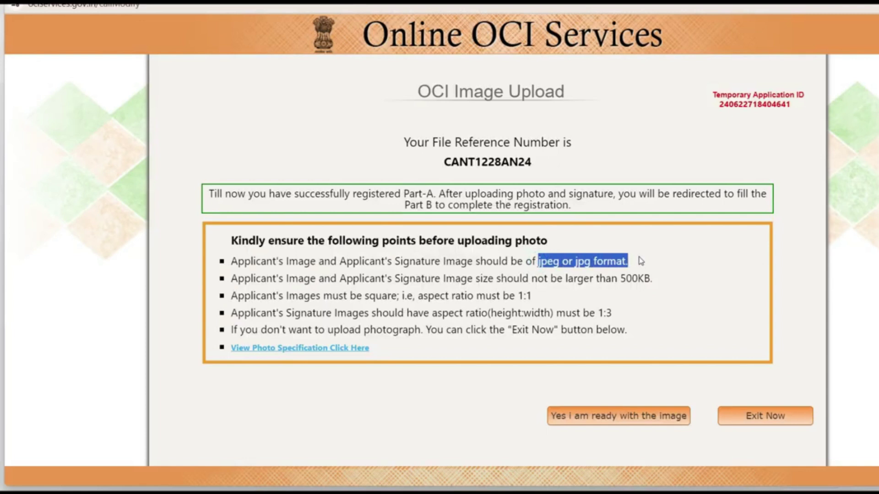
click(594, 259)
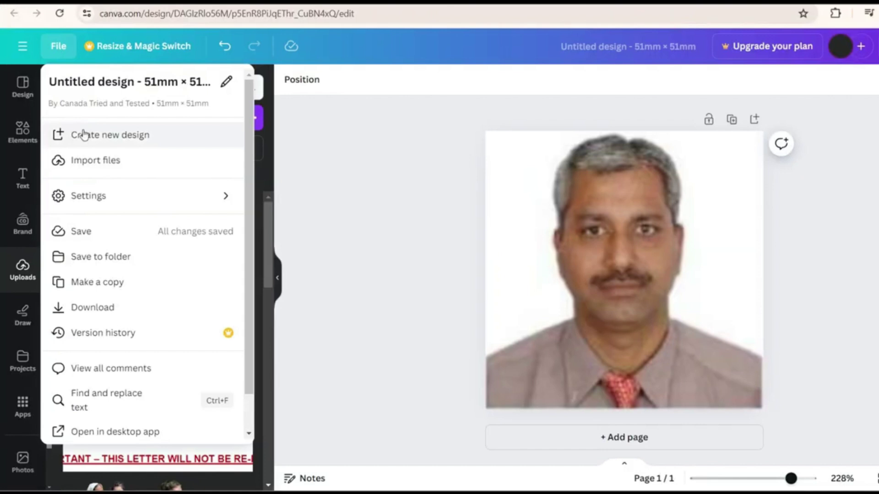
Step: Create a new 3 × 1 inch custom-size design for the signature
click(83, 134)
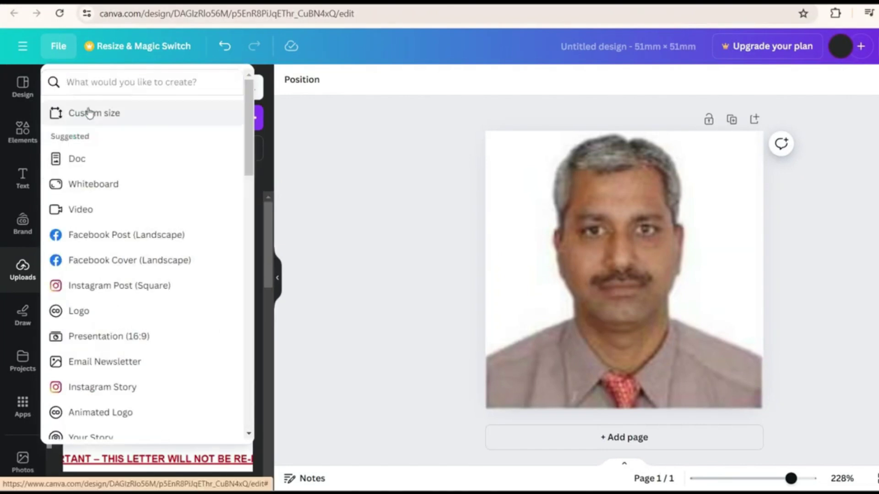
click(88, 111)
text(3)
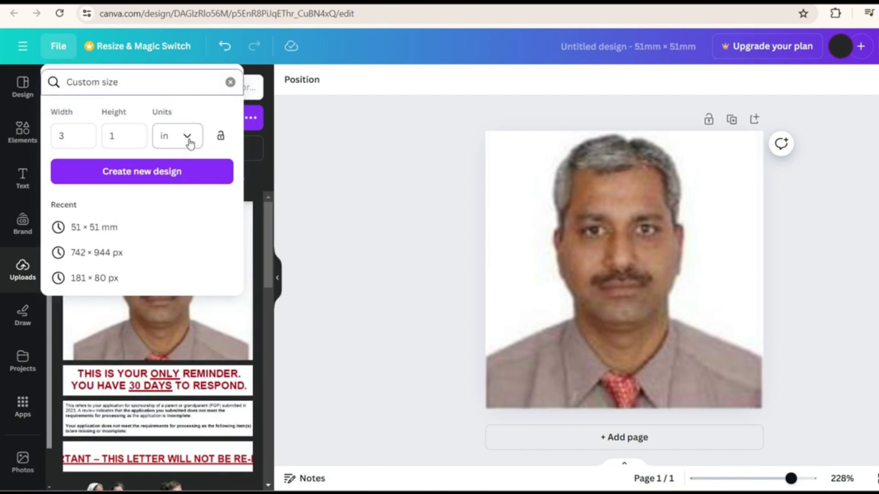
click(133, 171)
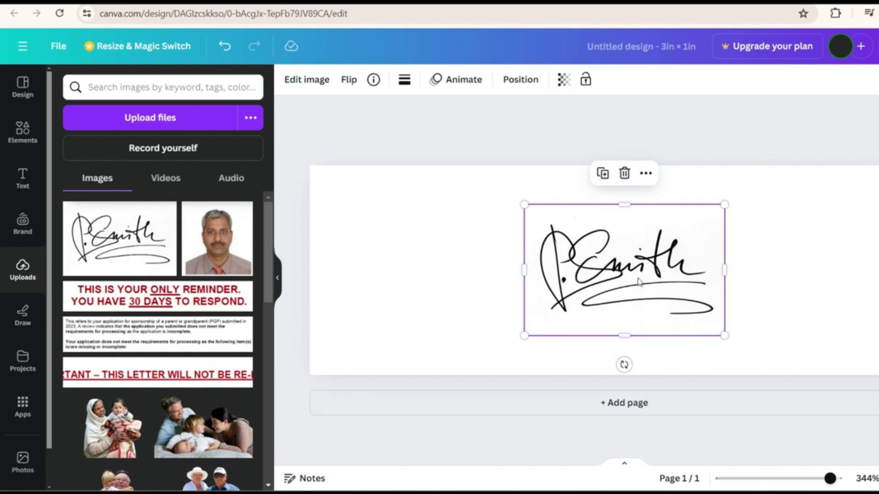
Step: Move and resize the signature image to span the full height of the 3 × 1 in page
mouse_move(667, 291)
mouse_down()
mouse_move(456, 266)
mouse_move(455, 252)
mouse_up()
drag(511, 294, 658, 312)
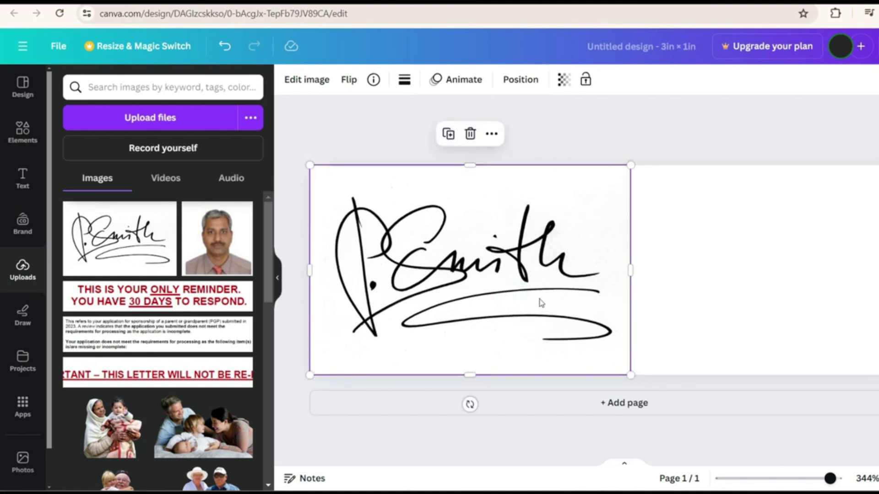
drag(540, 302, 683, 298)
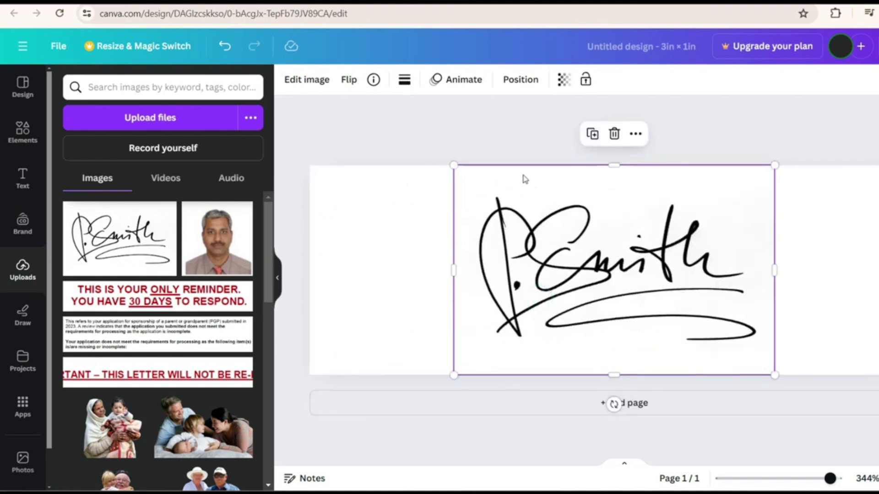
mouse_move(454, 166)
mouse_down()
mouse_move(461, 173)
mouse_move(373, 106)
mouse_move(428, 204)
mouse_up()
drag(637, 304, 647, 304)
Step: Download the signature design in JPG format at 900 × 300 px
click(814, 158)
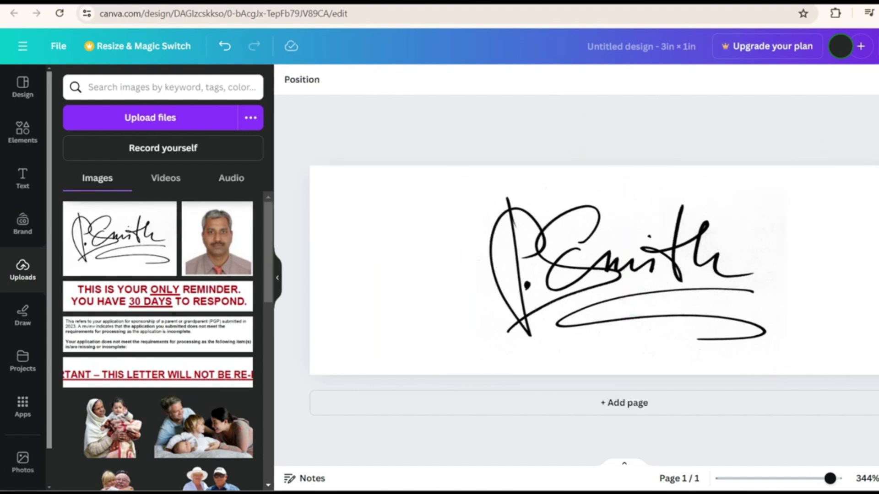
click(875, 46)
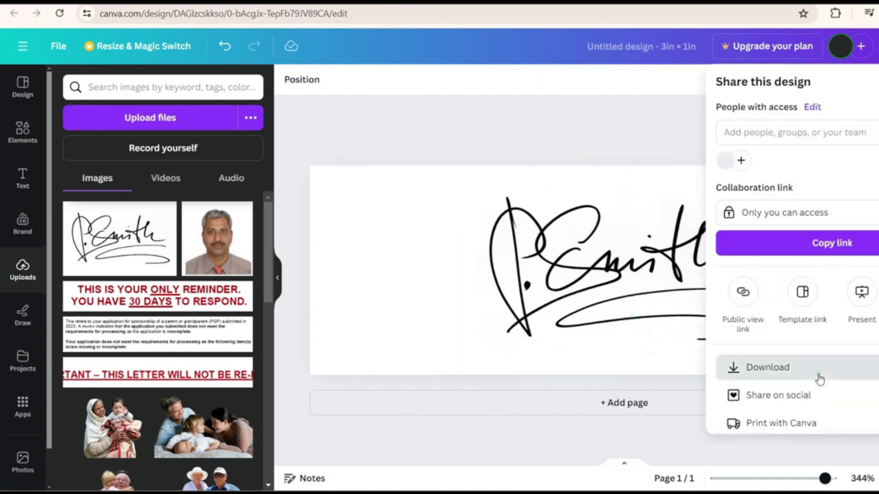
click(817, 372)
click(778, 135)
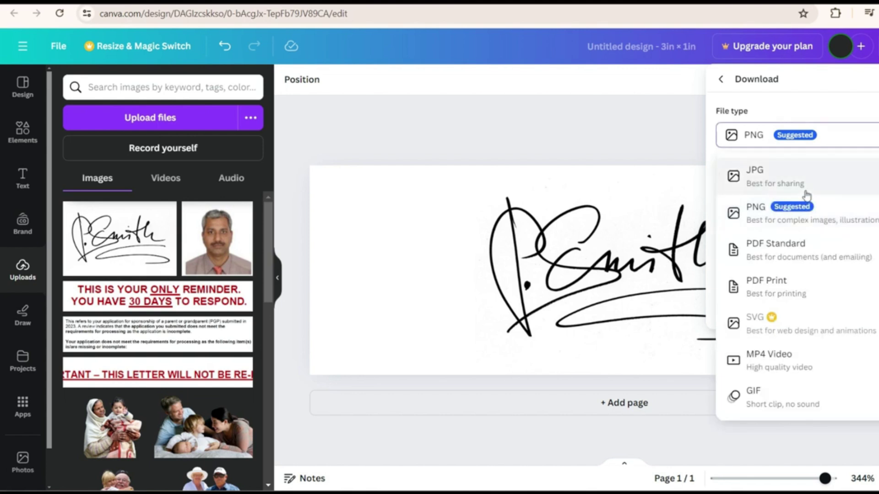
click(751, 180)
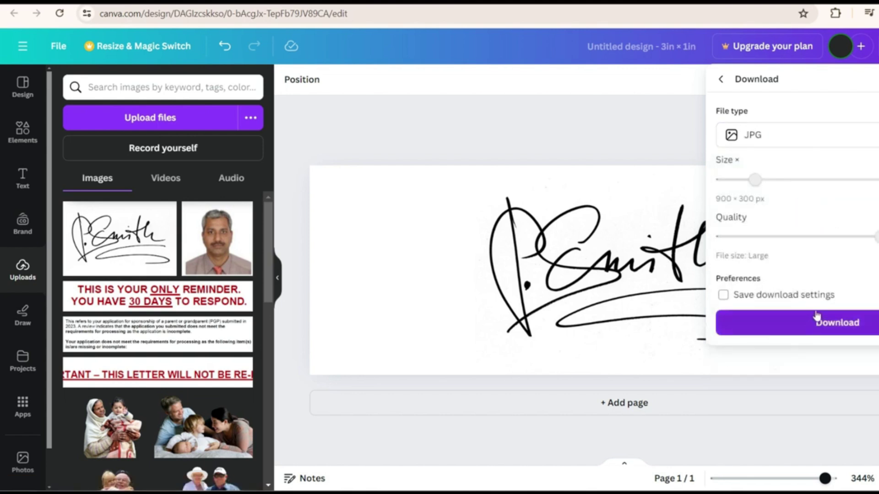
click(817, 320)
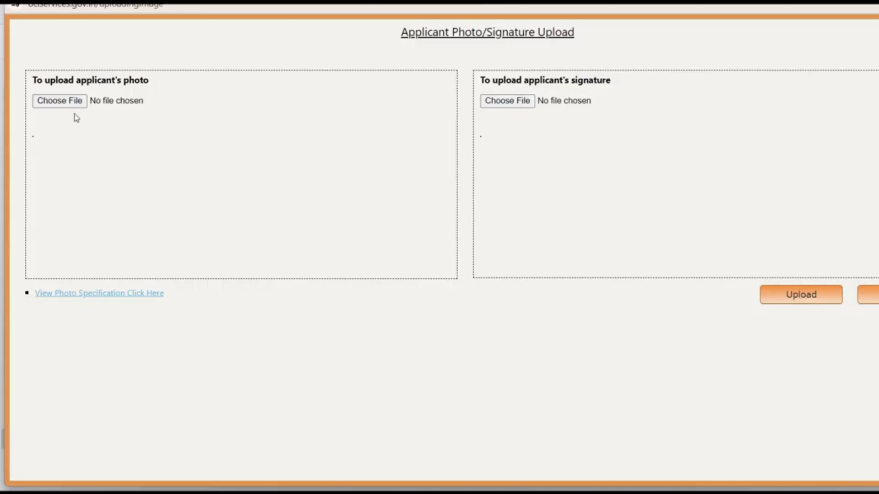
Step: Attach pHOTO JPG.jpg as the applicant photo and crop it to nearly the whole image
click(59, 101)
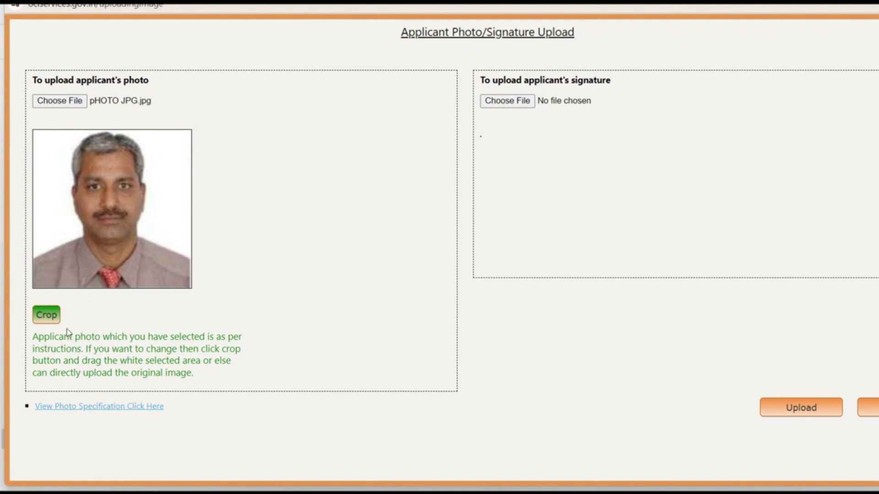
click(46, 315)
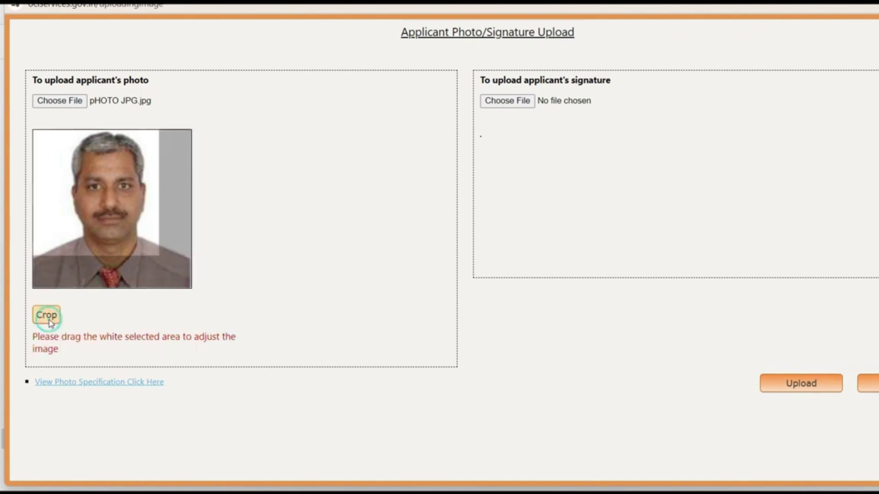
drag(158, 256, 198, 294)
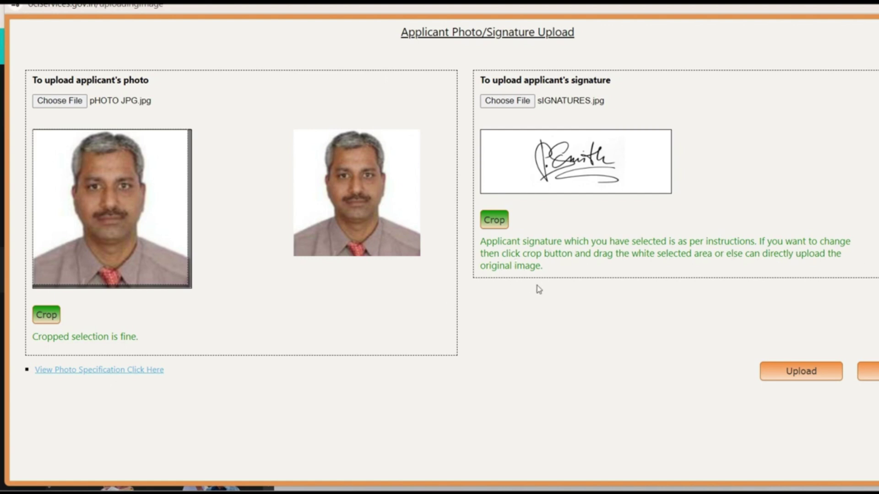
Step: Crop the sIGNATURES.jpg signature and upload it together with the photo
click(492, 224)
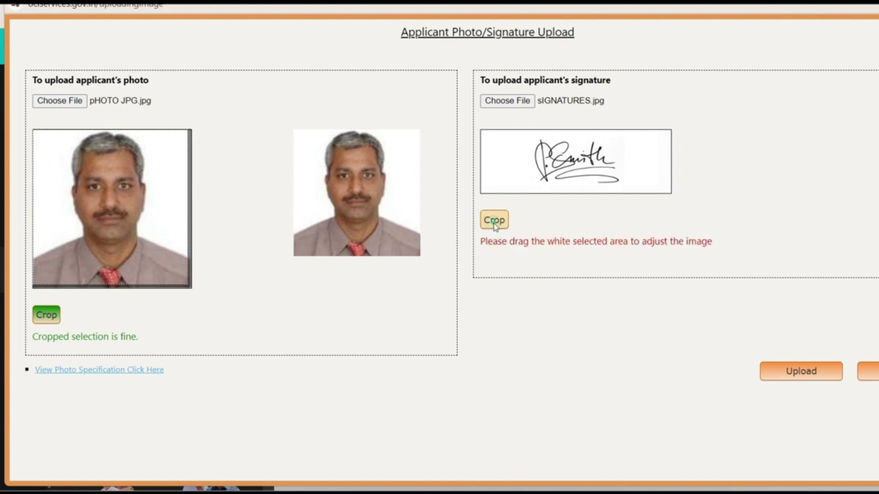
drag(653, 183, 686, 194)
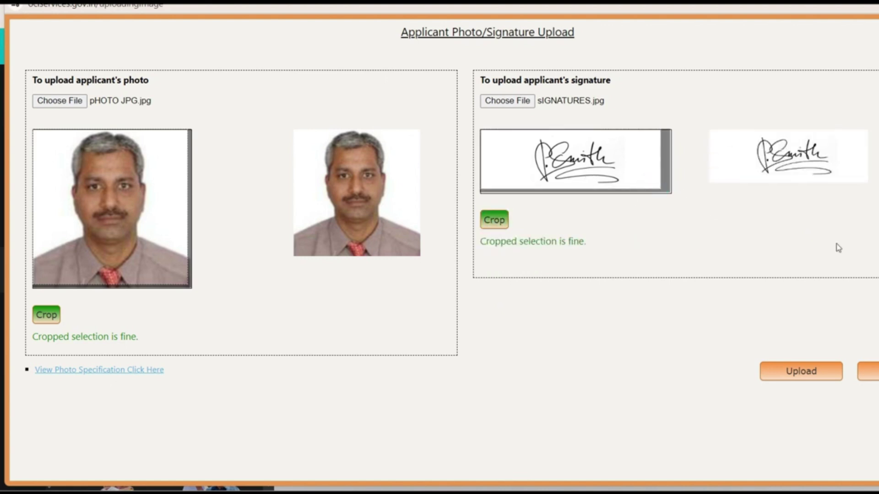
click(801, 376)
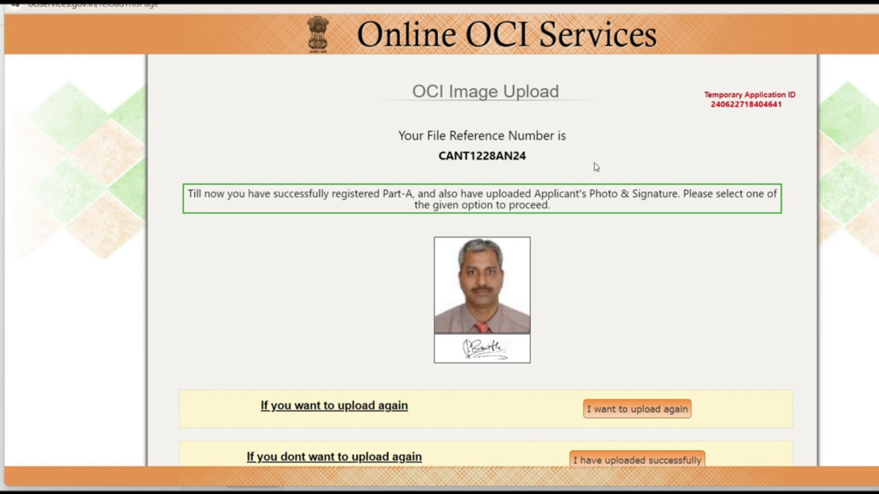
Step: Confirm the successful upload and continue to the current passport document upload
scroll(603, 288, down, 1)
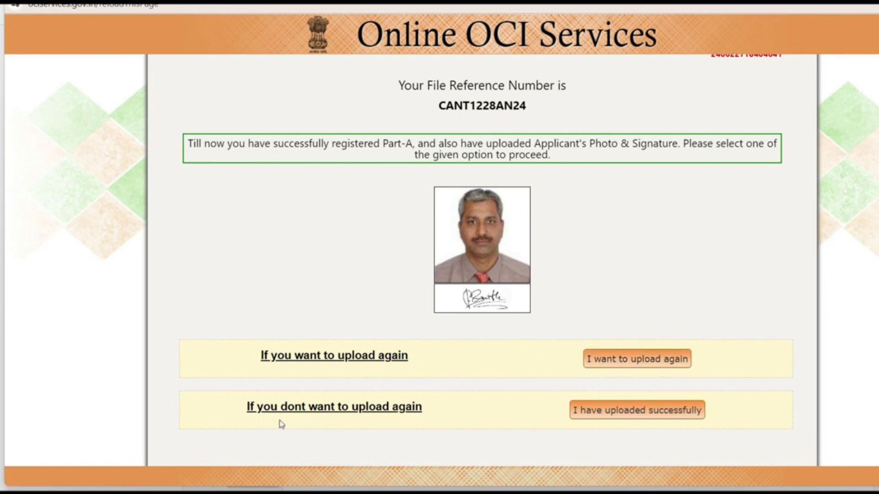
click(658, 415)
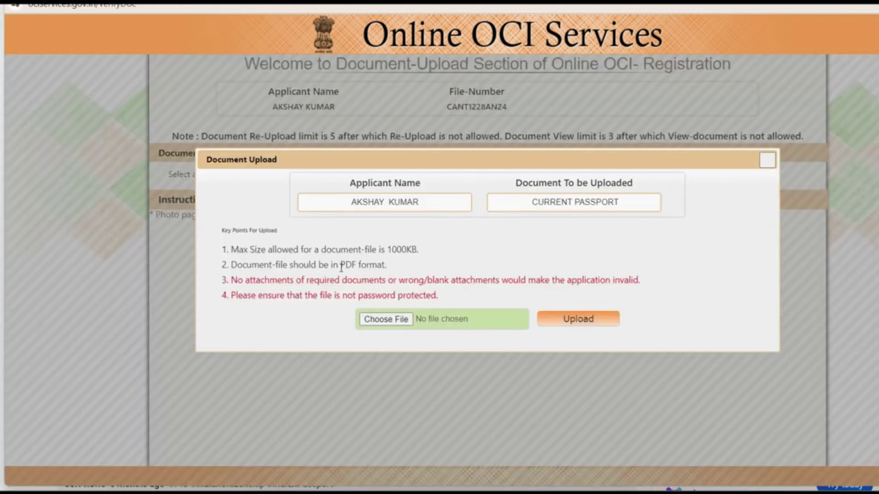
Step: Confirm the OCI document upload requires PDF format, then return to the Canva editor
drag(341, 265, 388, 264)
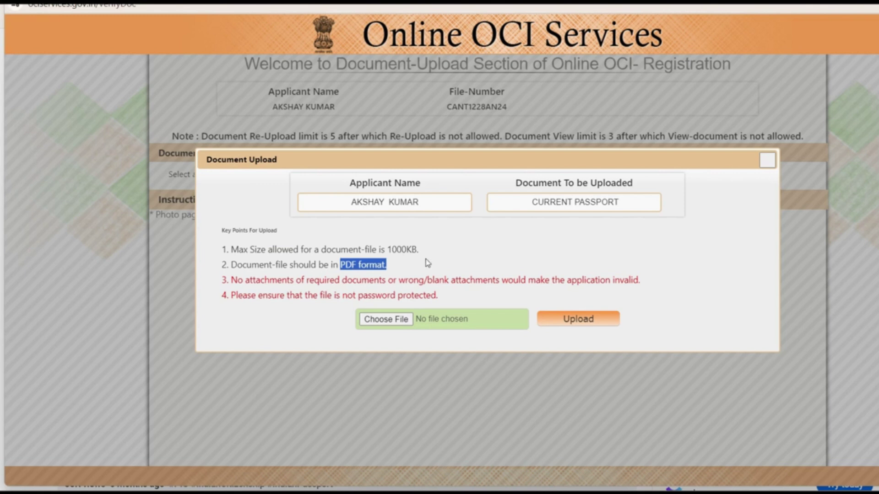
click(347, 276)
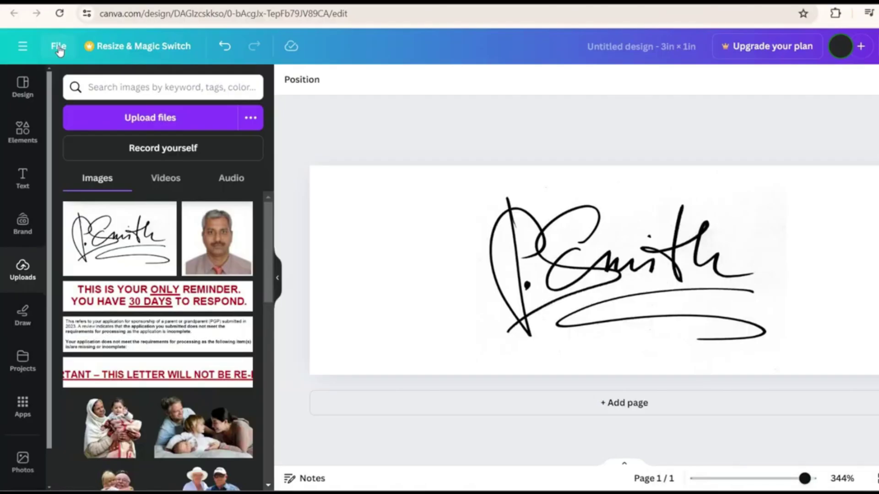
click(59, 46)
Step: Create a new custom-size Canva design 11 in wide by 14 in high
click(142, 132)
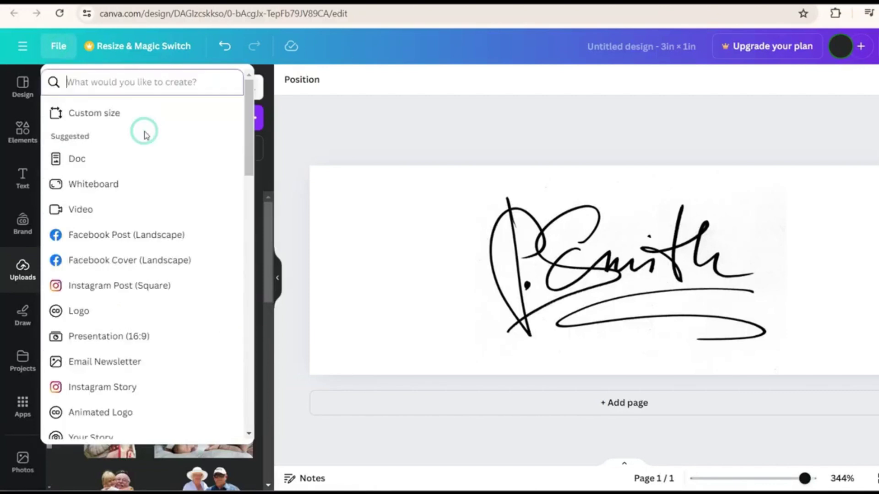
click(108, 116)
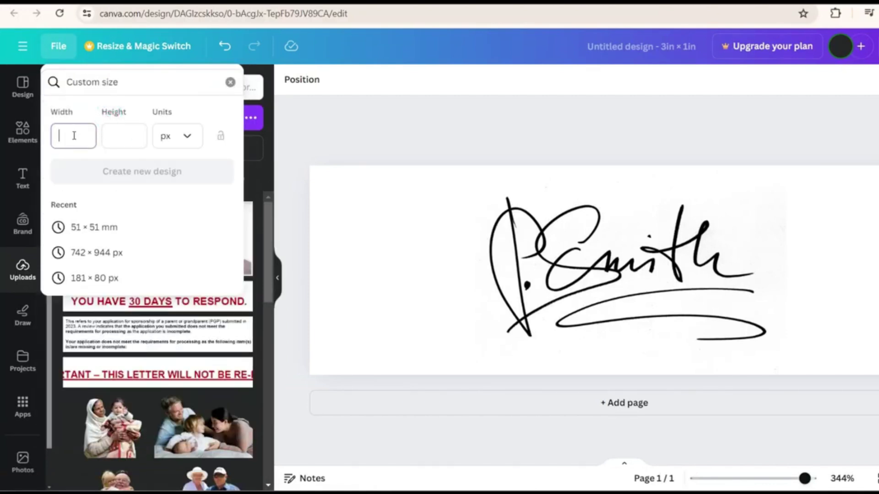
text(11)
click(118, 135)
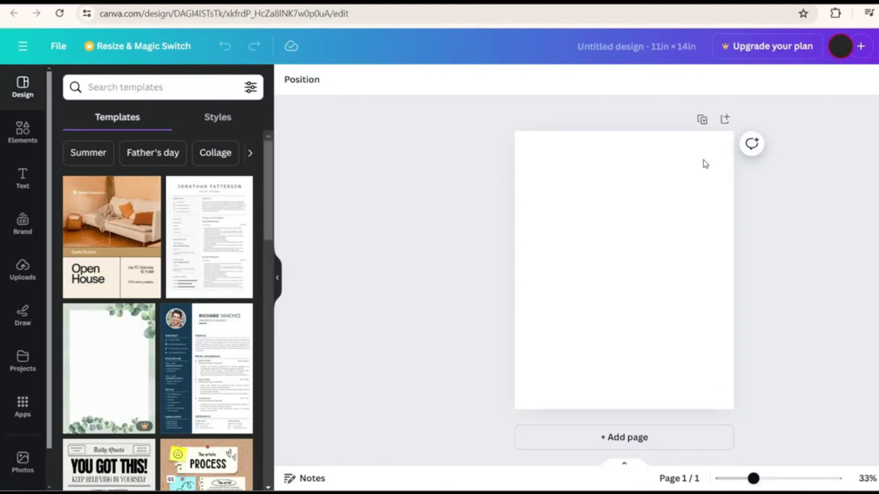
Step: Fill page one with the DOCUMENT PHOTO image and add pages to make three
drag(278, 414, 564, 224)
drag(676, 337, 733, 409)
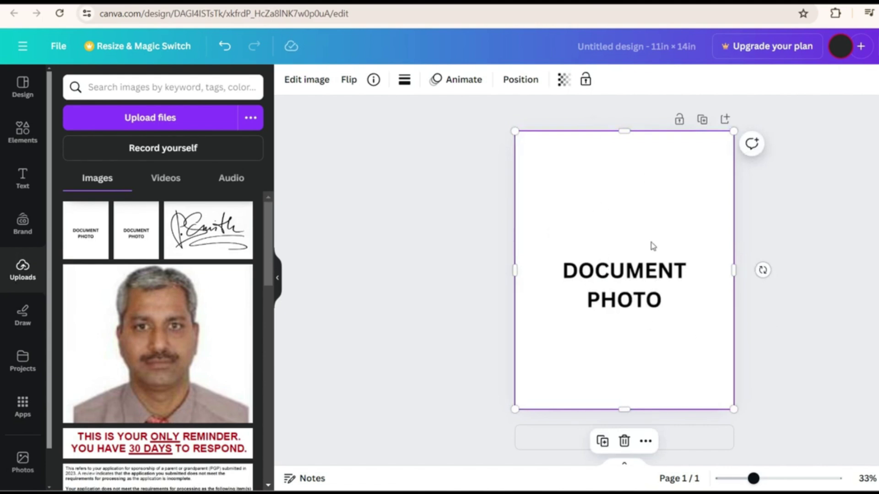
click(802, 426)
click(616, 437)
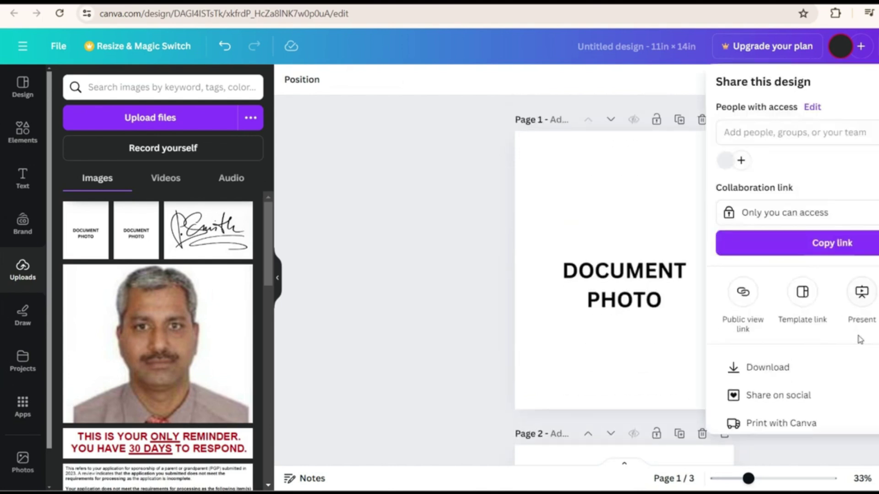
Step: Download all three pages of the design as a PDF Standard file
click(843, 371)
click(778, 137)
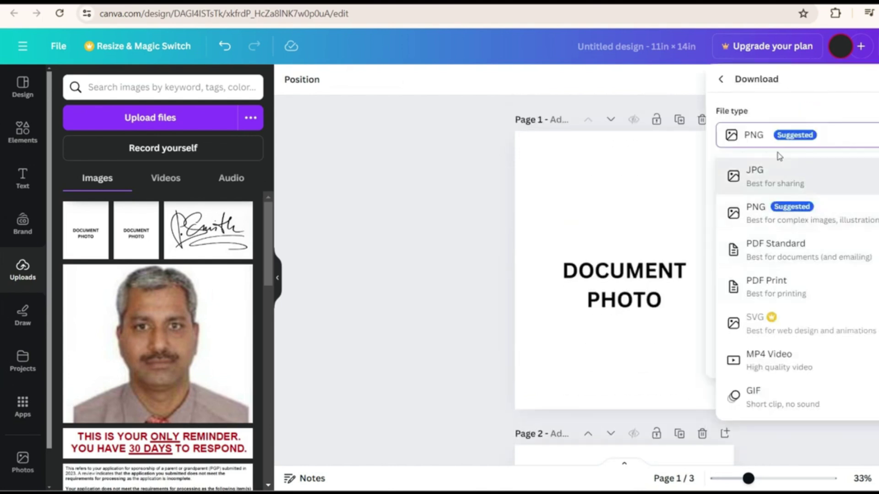
click(825, 258)
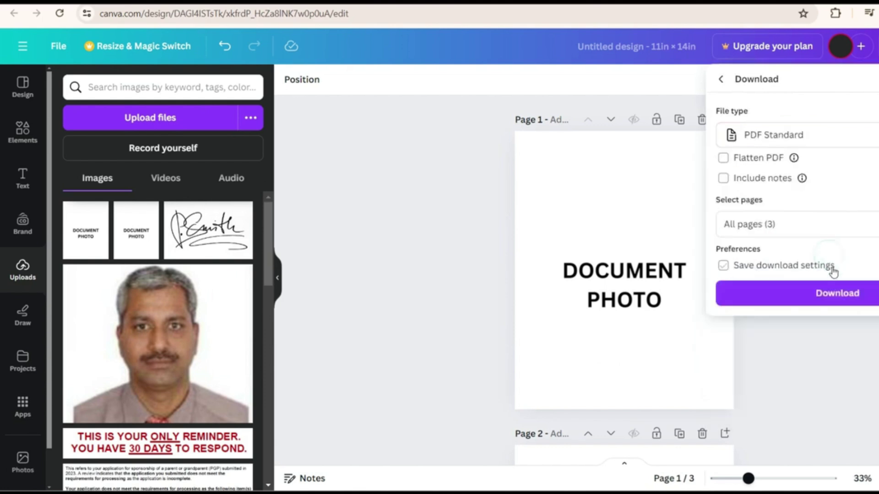
click(838, 293)
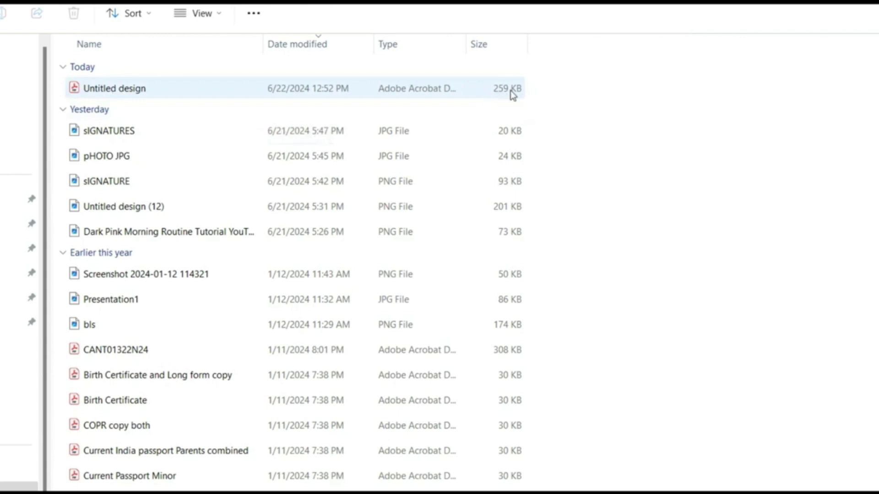
Step: Open the Untitled design PDF in Adobe Acrobat and scroll through its pages
double_click(133, 88)
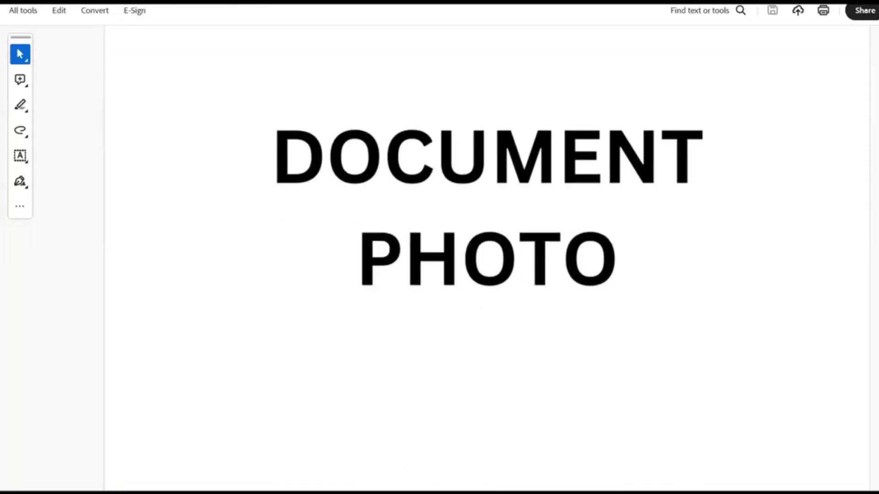
scroll(487, 256, down, 2)
scroll(487, 256, up, 10)
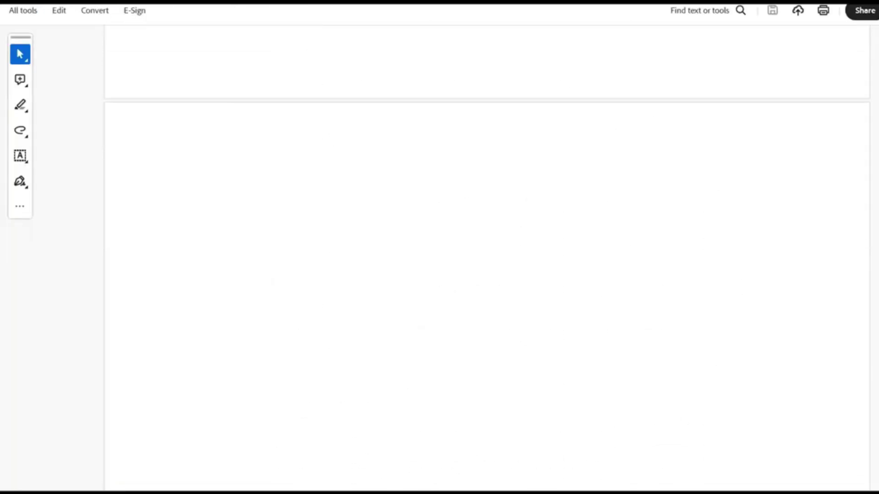